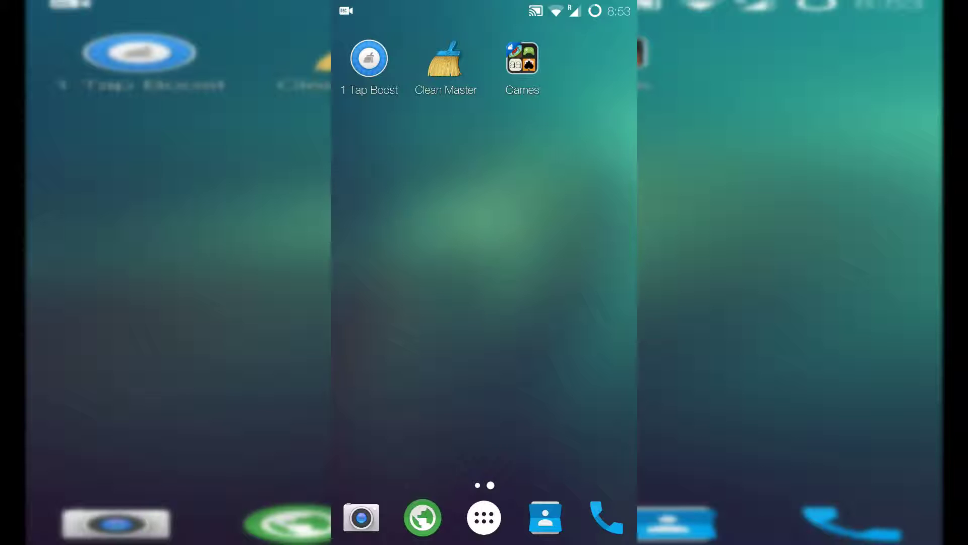
- Browse the three app drawer pages, then search for 'roo' to find Root Checker
{"action": "left_click", "coordinate": [485, 517]}
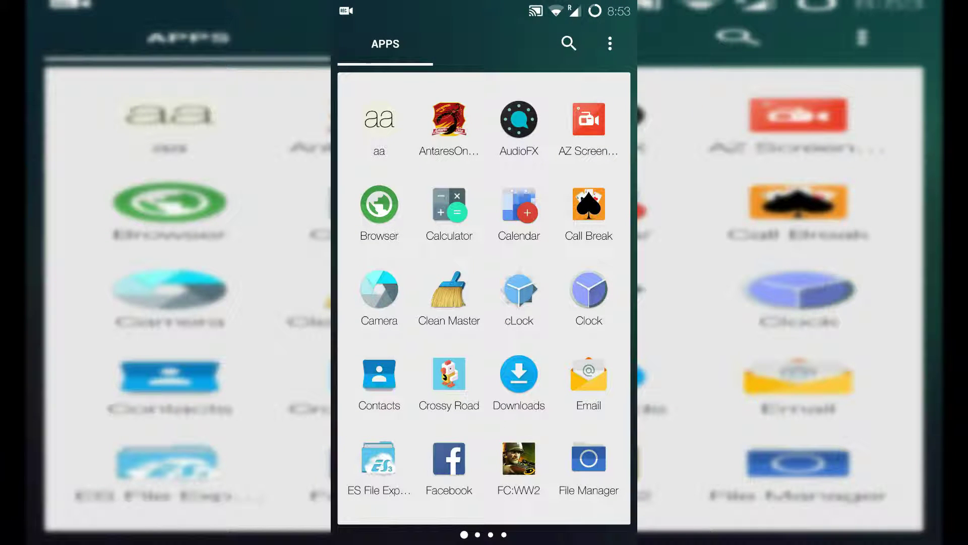
{"action": "left_click_drag", "start_coordinate": [580, 303], "coordinate": [388, 302]}
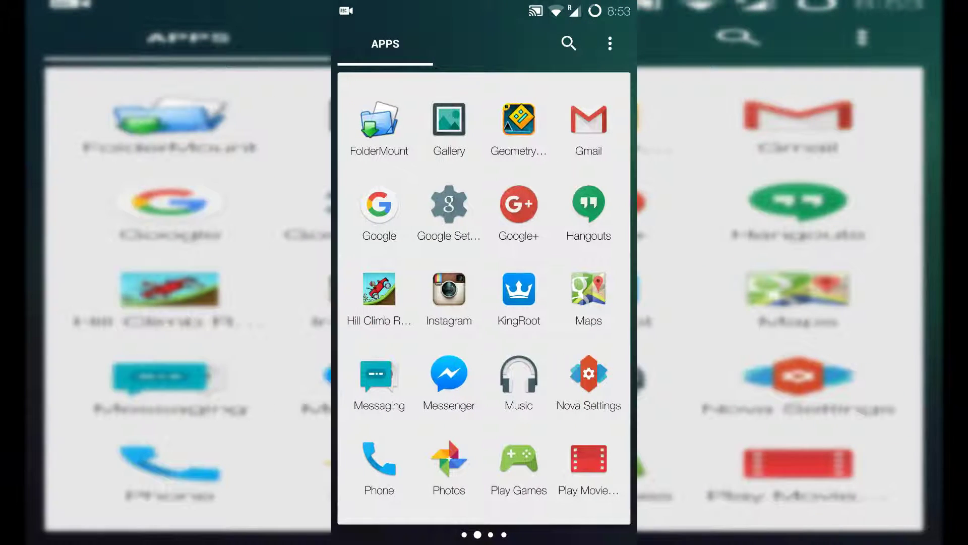
{"action": "left_click_drag", "start_coordinate": [580, 302], "coordinate": [389, 302]}
{"action": "mouse_move", "coordinate": [580, 303]}
{"action": "left_mouse_down"}
{"action": "mouse_move", "coordinate": [388, 303]}
{"action": "mouse_move", "coordinate": [580, 303]}
{"action": "left_mouse_up"}
{"action": "left_click_drag", "start_coordinate": [389, 303], "coordinate": [580, 302]}
{"action": "left_click_drag", "start_coordinate": [388, 302], "coordinate": [580, 303]}
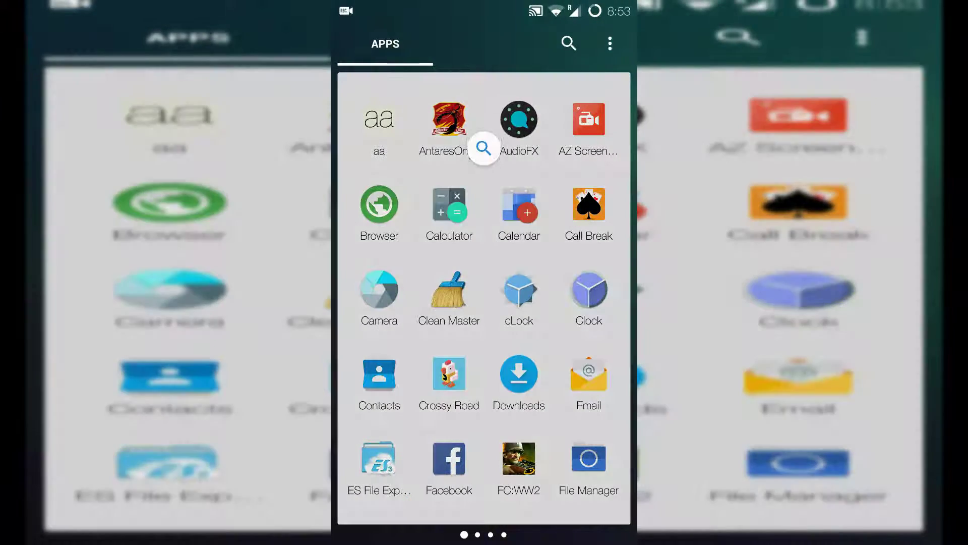
{"action": "type", "text": "ro"}
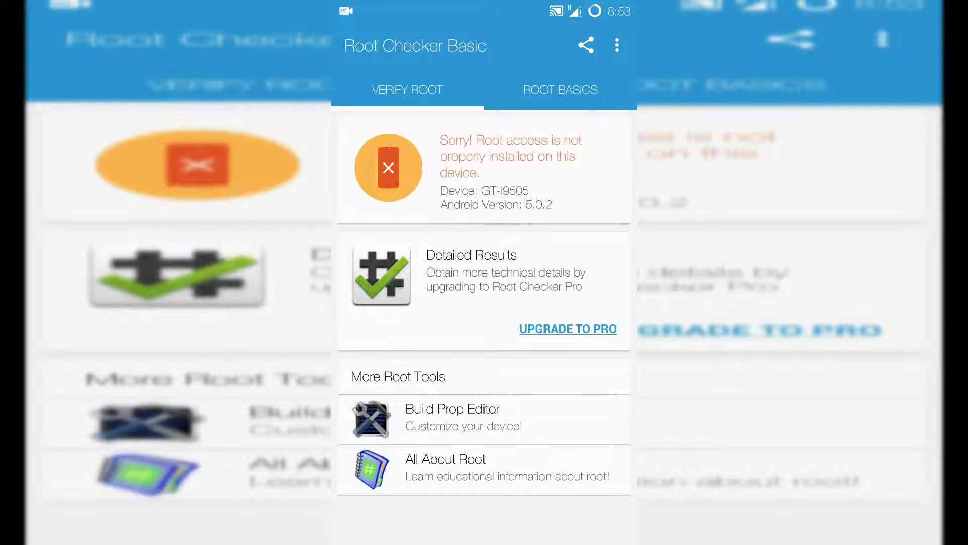
- Leave Root Checker for the home page with the Google search bar and music widget
{"action": "key", "text": "Home"}
{"action": "left_click_drag", "start_coordinate": [353, 388], "coordinate": [460, 388]}
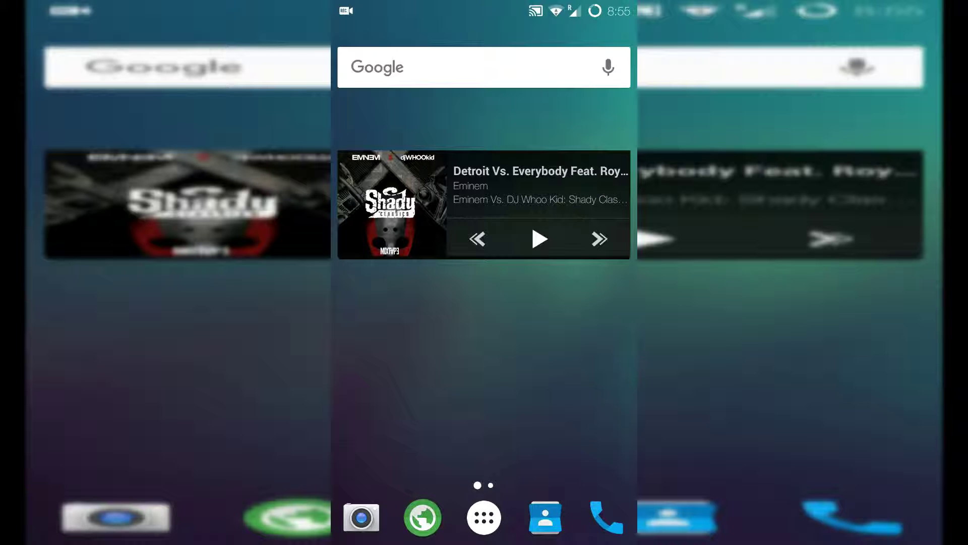
- Open Settings from the expanded quick settings panel
{"action": "left_click_drag", "start_coordinate": [555, 6], "coordinate": [558, 532]}
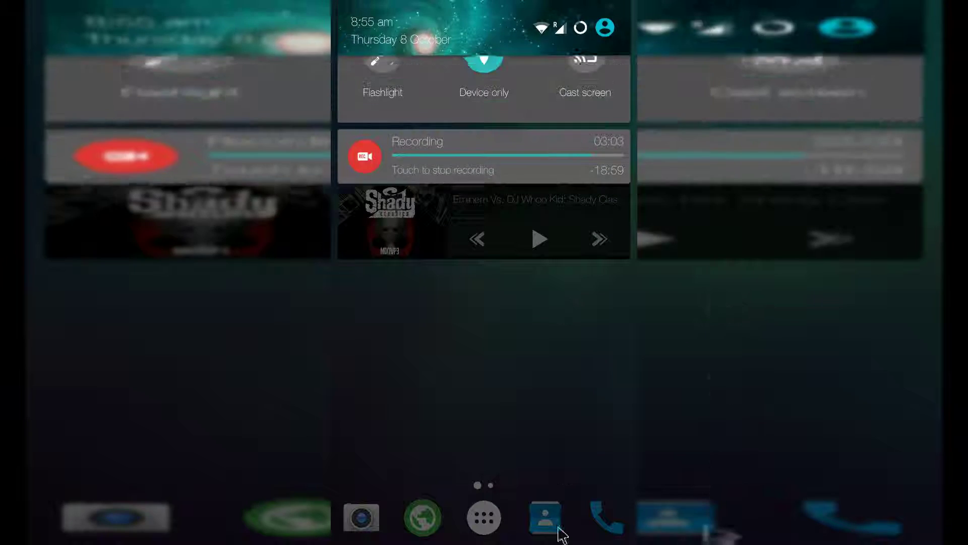
{"action": "left_click_drag", "start_coordinate": [566, 52], "coordinate": [534, 534]}
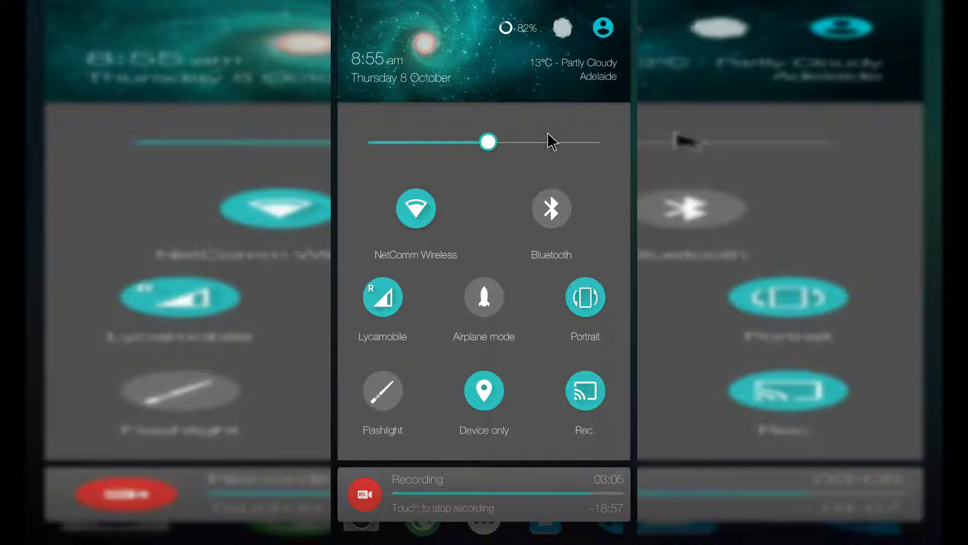
{"action": "left_click", "coordinate": [561, 30]}
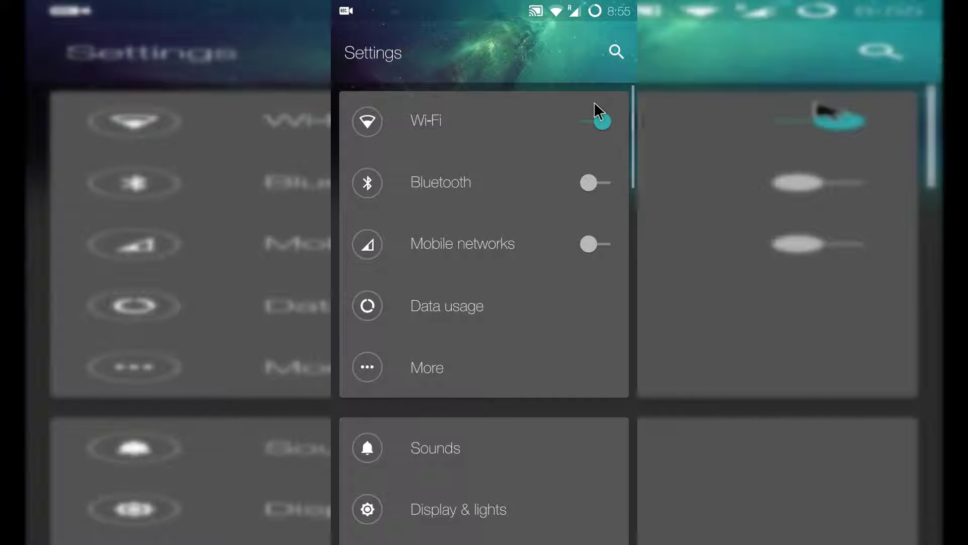
- Scroll to the bottom of the Settings list where Developer options appears
{"action": "scroll", "coordinate": [595, 112], "scroll_direction": "down", "scroll_amount": 1}
{"action": "scroll", "coordinate": [580, 141], "scroll_direction": "down", "scroll_amount": 2}
{"action": "scroll", "coordinate": [572, 172], "scroll_direction": "down", "scroll_amount": 3}
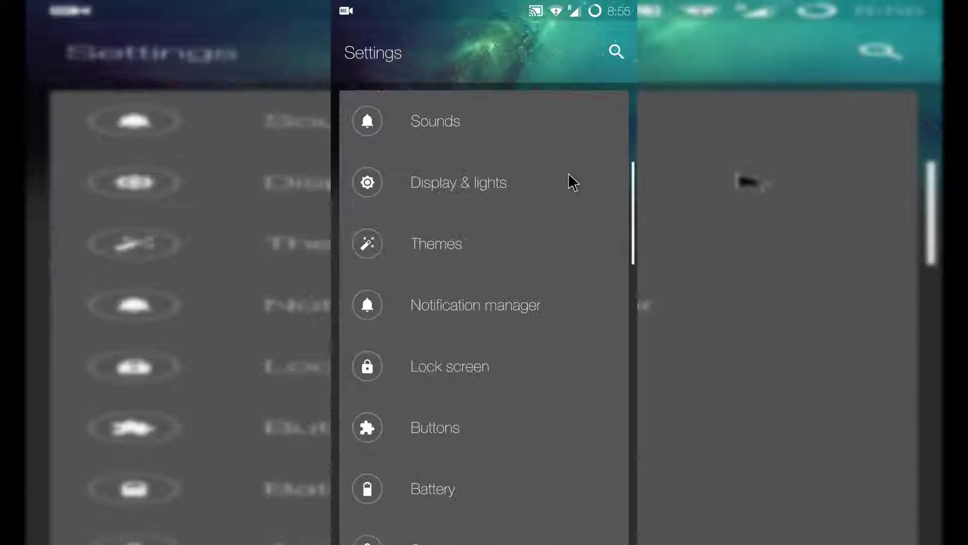
{"action": "scroll", "coordinate": [573, 182], "scroll_direction": "down", "scroll_amount": 4}
{"action": "scroll", "coordinate": [572, 182], "scroll_direction": "down", "scroll_amount": 1}
{"action": "scroll", "coordinate": [572, 182], "scroll_direction": "down", "scroll_amount": 2}
{"action": "scroll", "coordinate": [572, 182], "scroll_direction": "down", "scroll_amount": 3}
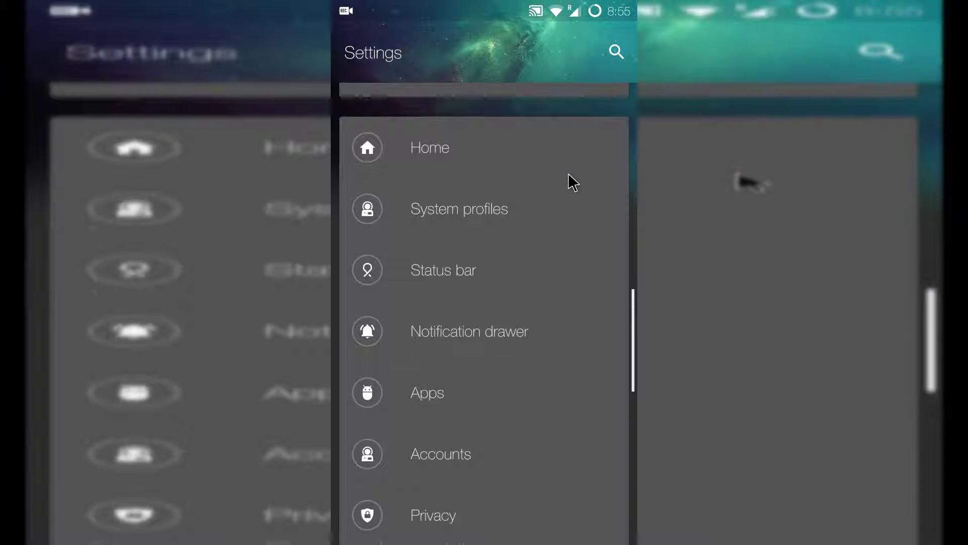
{"action": "scroll", "coordinate": [573, 182], "scroll_direction": "down", "scroll_amount": 5}
{"action": "scroll", "coordinate": [572, 181], "scroll_direction": "down", "scroll_amount": 5}
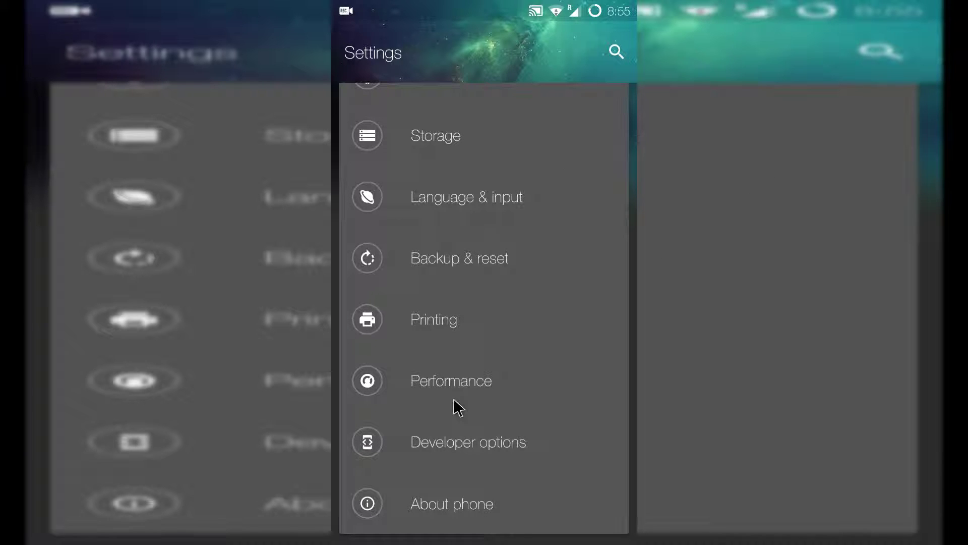
{"action": "scroll", "coordinate": [508, 499], "scroll_direction": "down", "scroll_amount": 2}
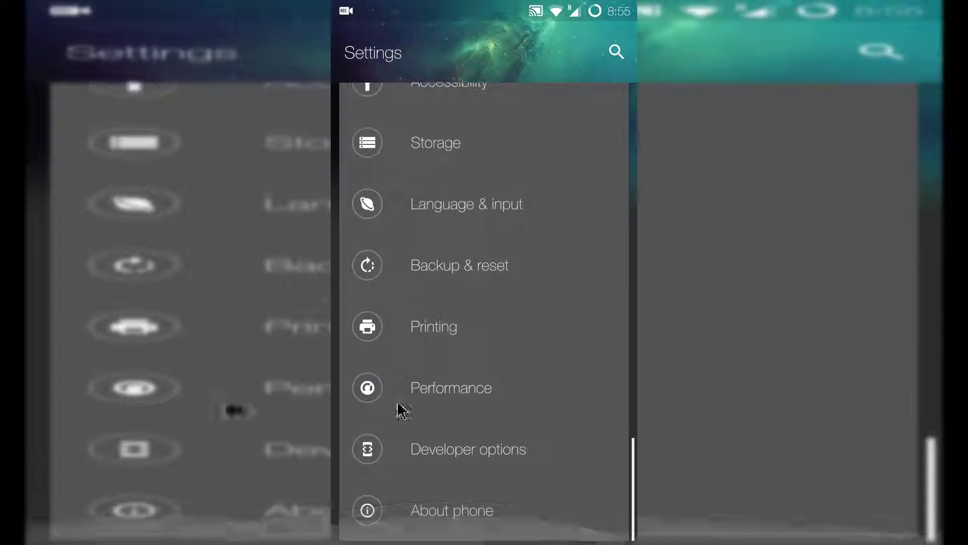
- In Developer options, turn development settings off and back on, confirming with OK
{"action": "left_click", "coordinate": [525, 453]}
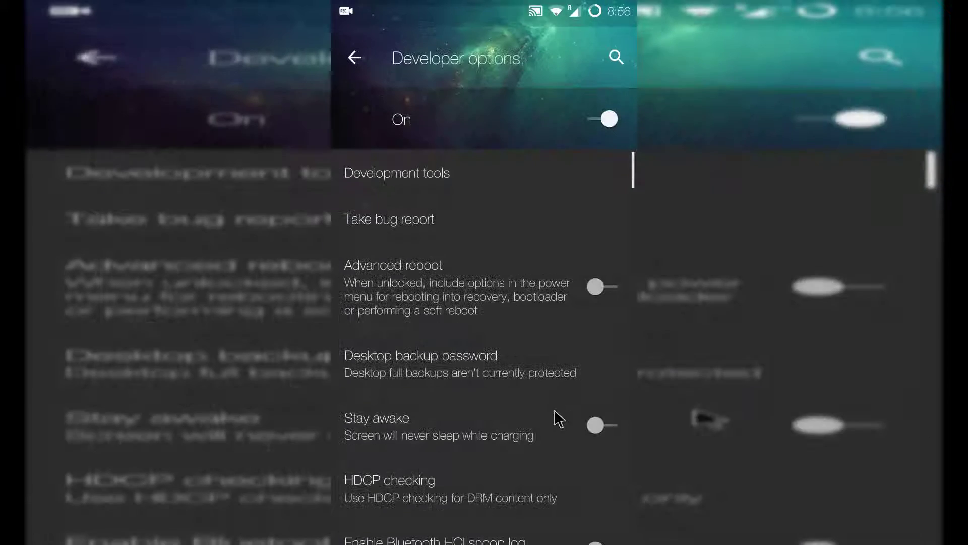
{"action": "left_click", "coordinate": [605, 114]}
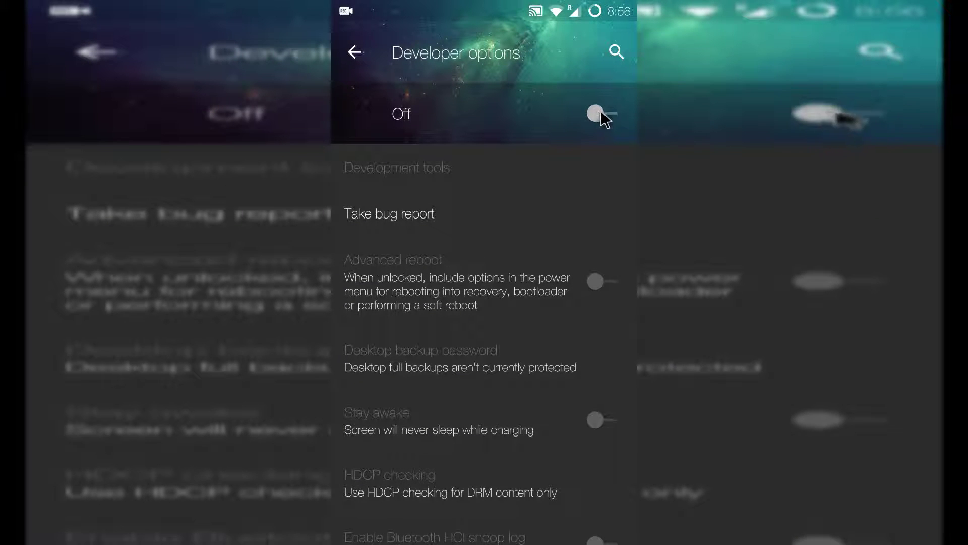
{"action": "left_click", "coordinate": [604, 111]}
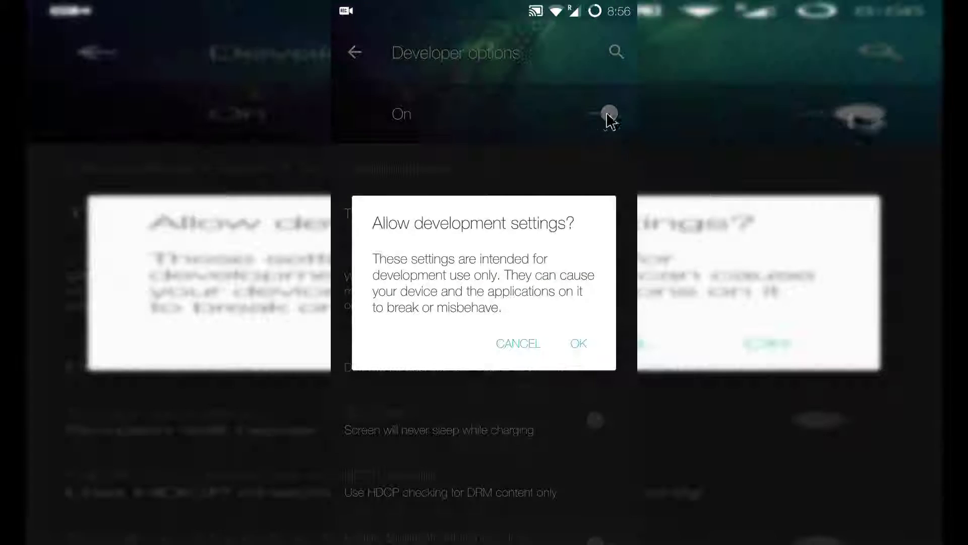
{"action": "left_click", "coordinate": [572, 339]}
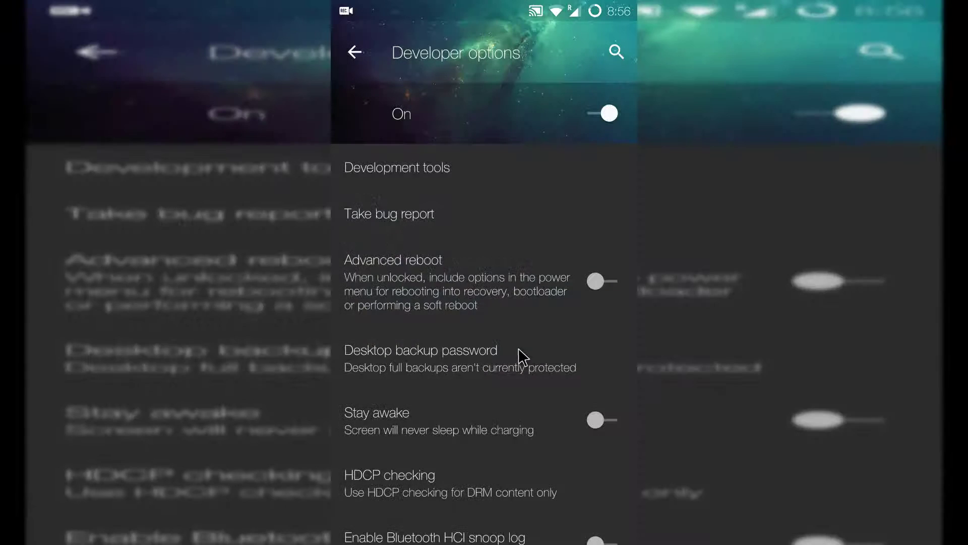
- Scroll down the Developer options list and open the Root access setting
{"action": "left_click_drag", "start_coordinate": [521, 356], "coordinate": [521, 350]}
{"action": "mouse_move", "coordinate": [515, 389]}
{"action": "left_mouse_down"}
{"action": "mouse_move", "coordinate": [540, 180]}
{"action": "mouse_move", "coordinate": [521, 65]}
{"action": "left_mouse_up"}
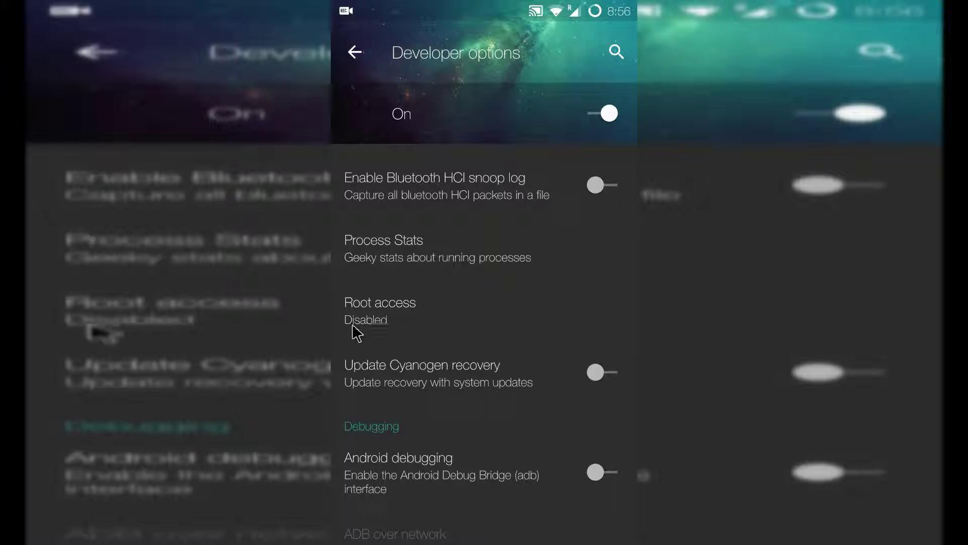
{"action": "left_click", "coordinate": [386, 315]}
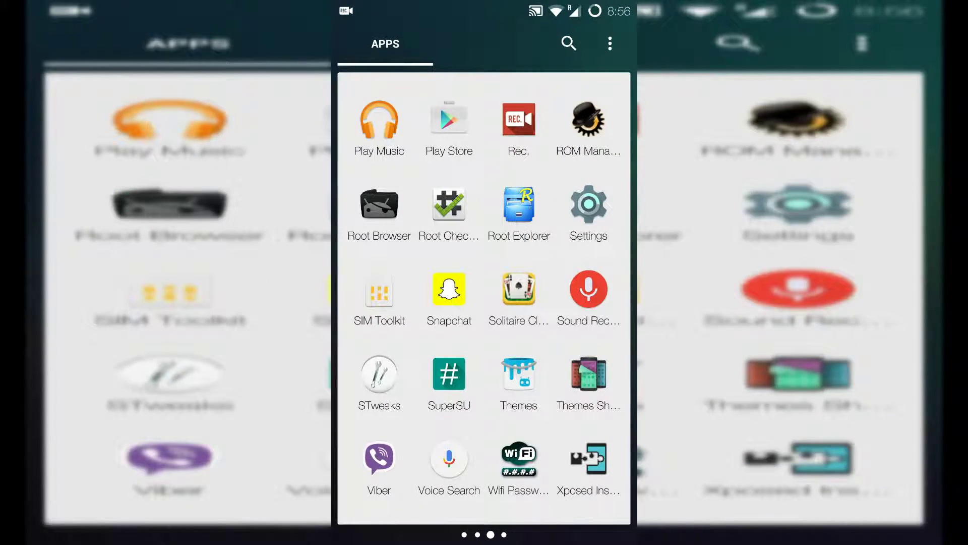
- Run Root Checker's verification, allow root with 'Remember my choice' ticked, then return home
{"action": "left_click", "coordinate": [449, 204]}
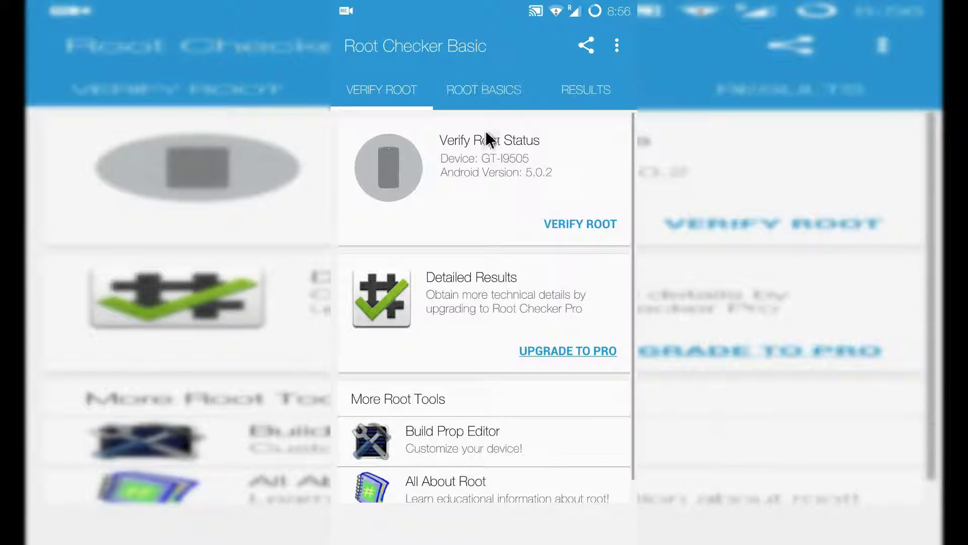
{"action": "left_click", "coordinate": [482, 144]}
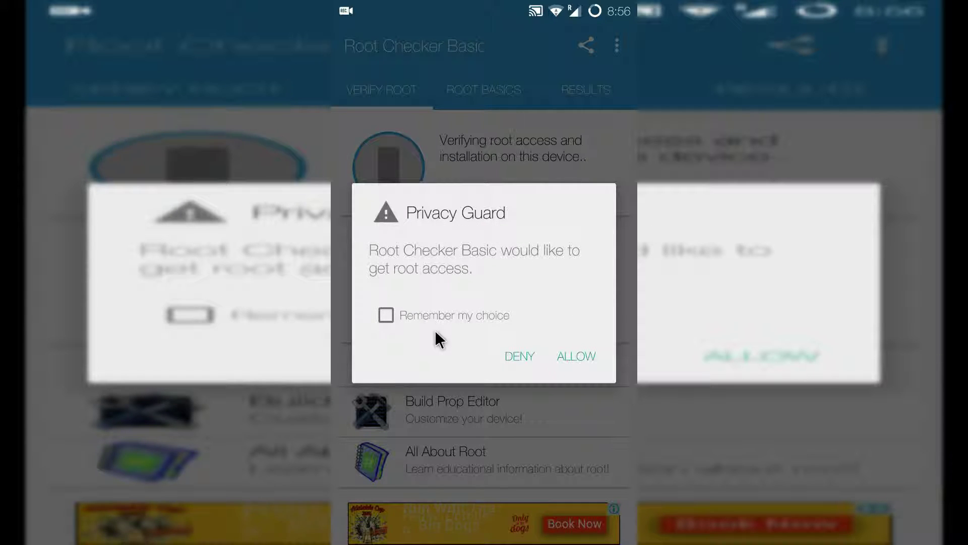
{"action": "left_click", "coordinate": [386, 314]}
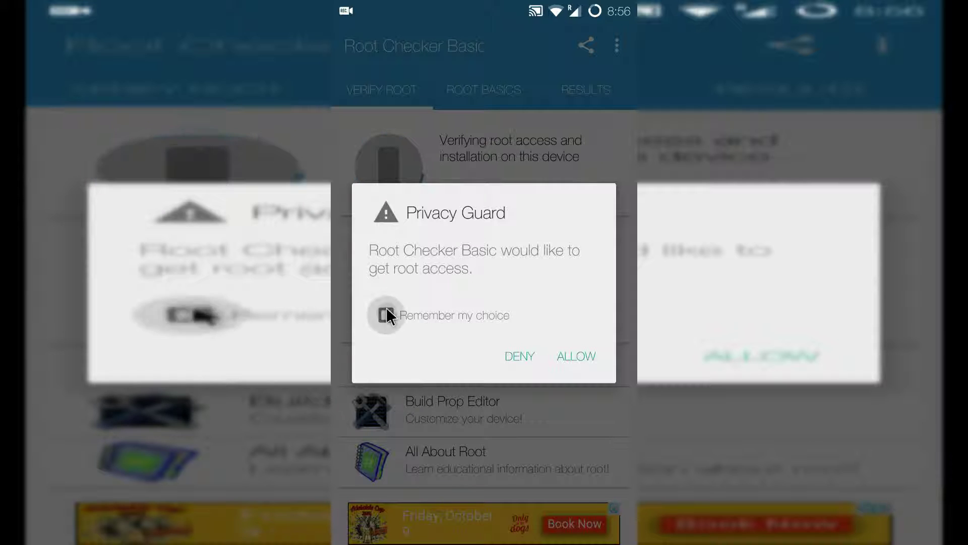
{"action": "left_click", "coordinate": [581, 353]}
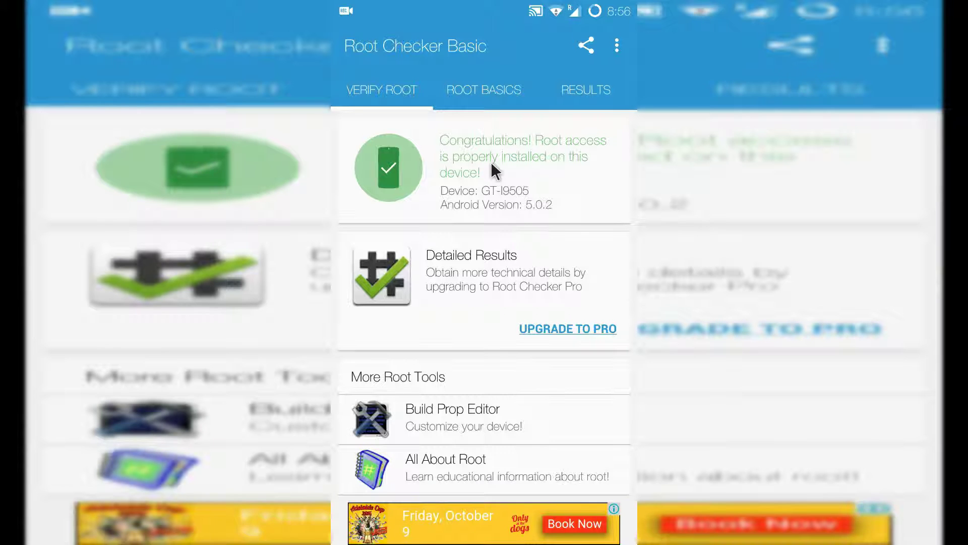
{"action": "key", "text": "Home"}
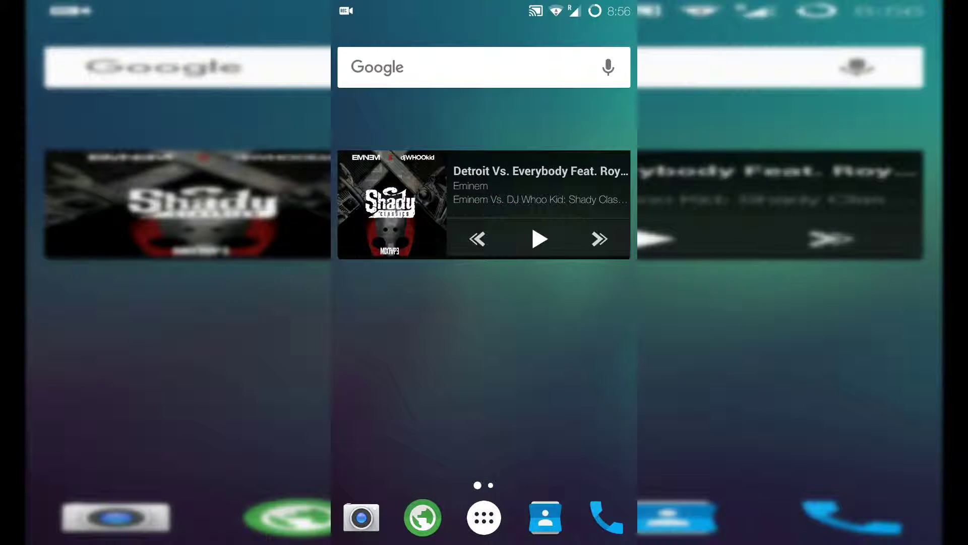